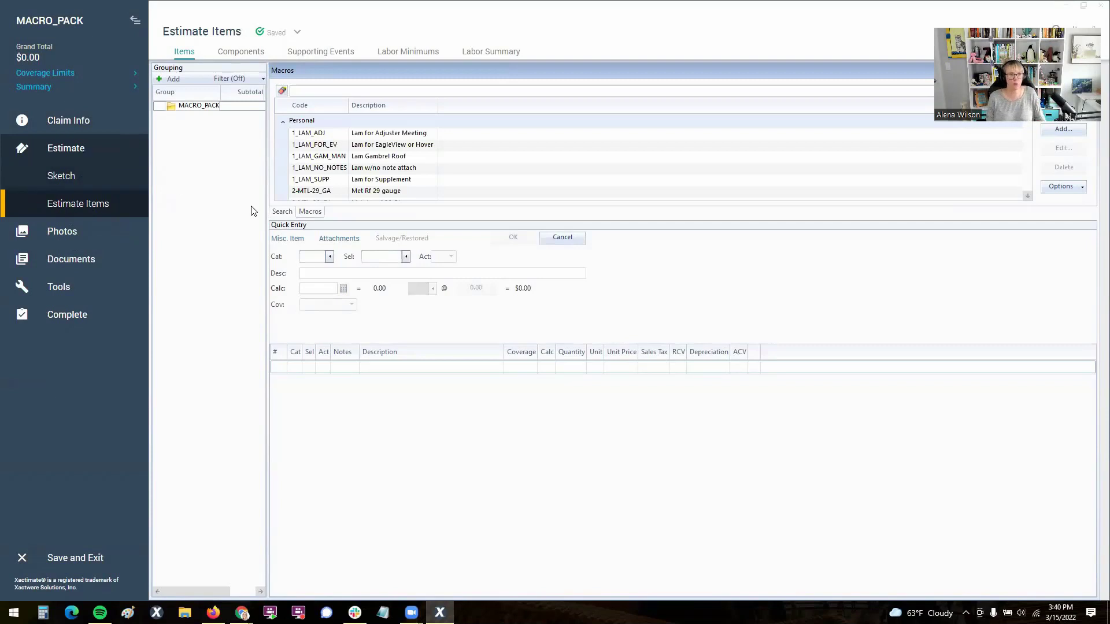
- Switch briefly to price-list search, then return to the Macros list
{"action": "left_click", "coordinate": [310, 215]}
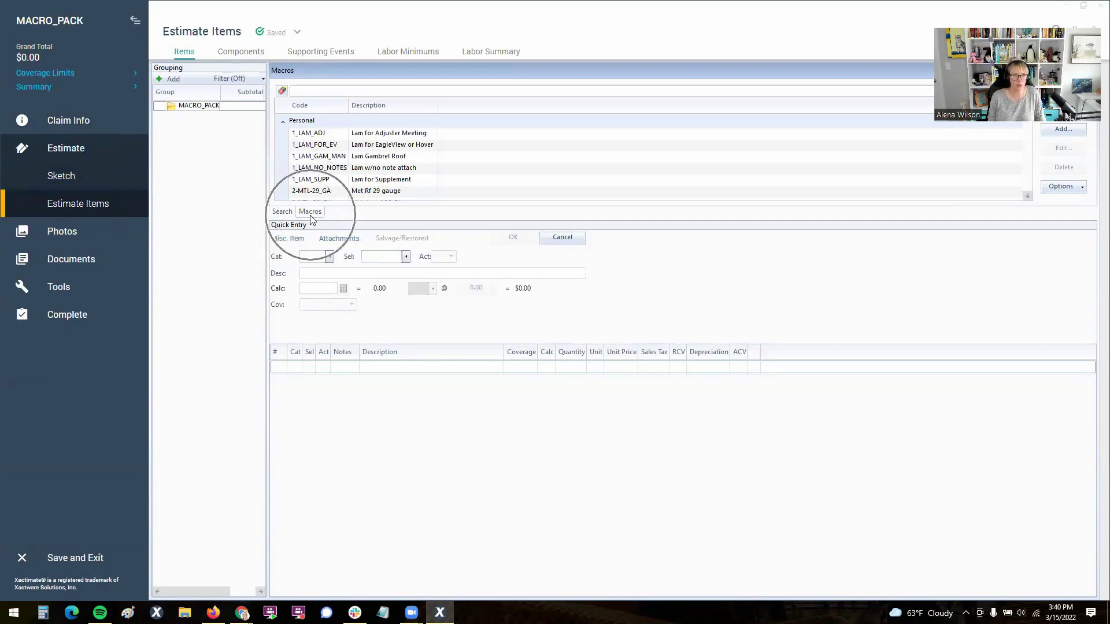
{"action": "left_click", "coordinate": [310, 215]}
{"action": "left_click", "coordinate": [282, 211]}
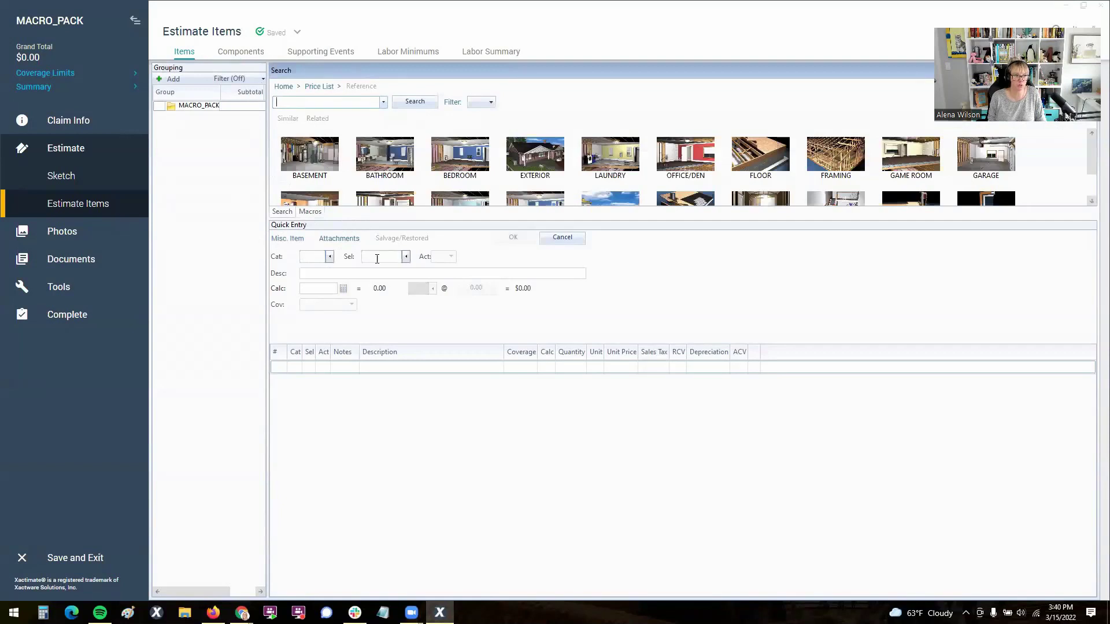
{"action": "left_click", "coordinate": [314, 214]}
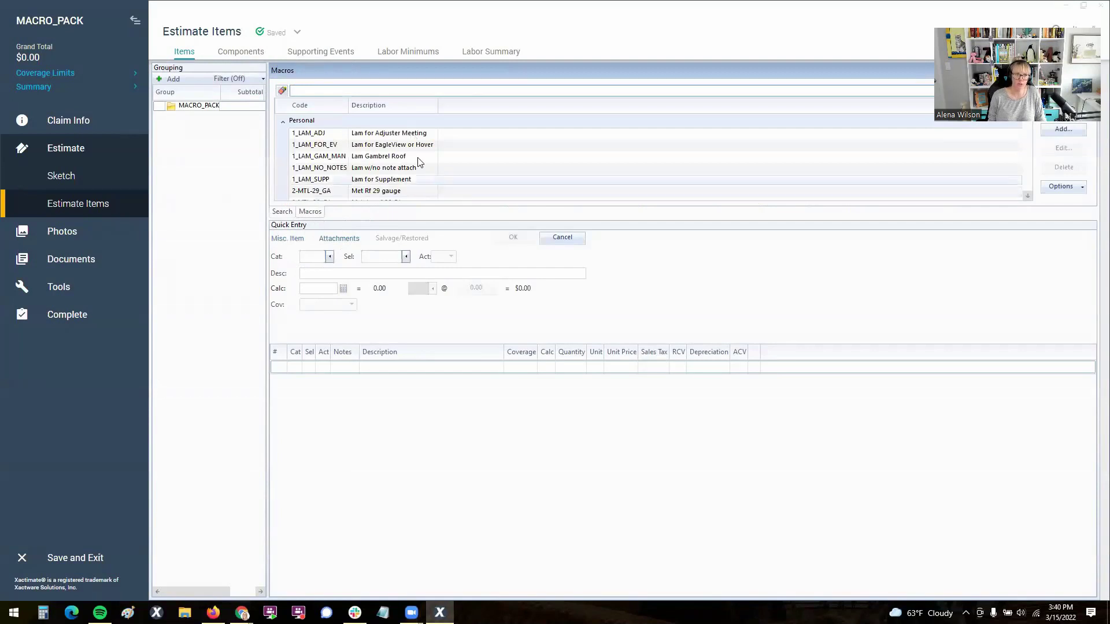
- Open the macros Data Transfer window and place the caret in the From path field
{"action": "left_click", "coordinate": [1068, 192]}
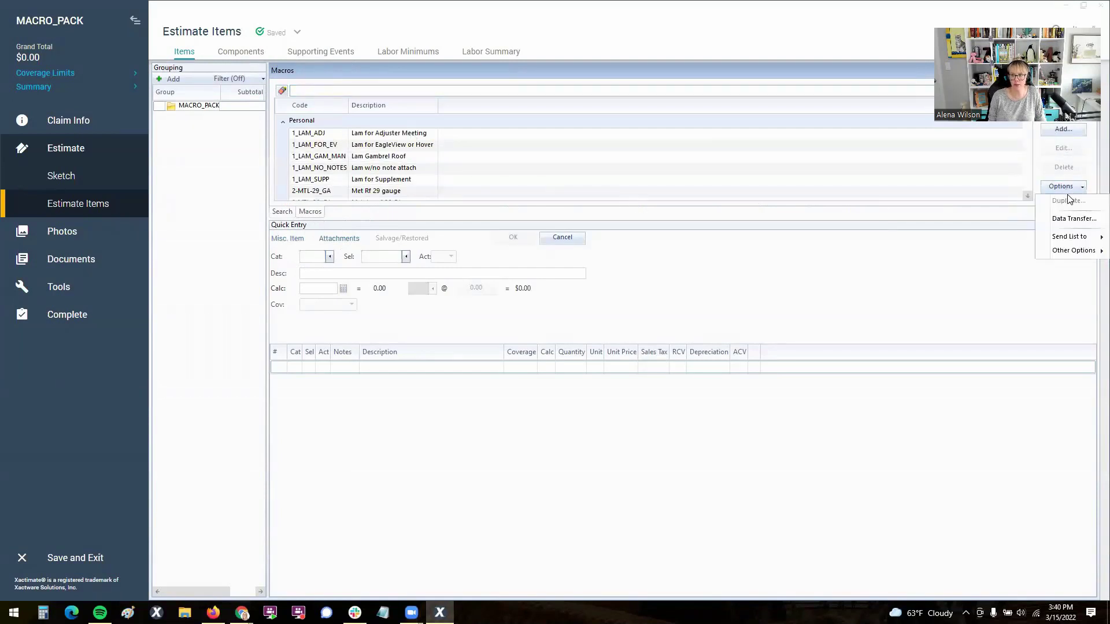
{"action": "left_click", "coordinate": [1074, 219]}
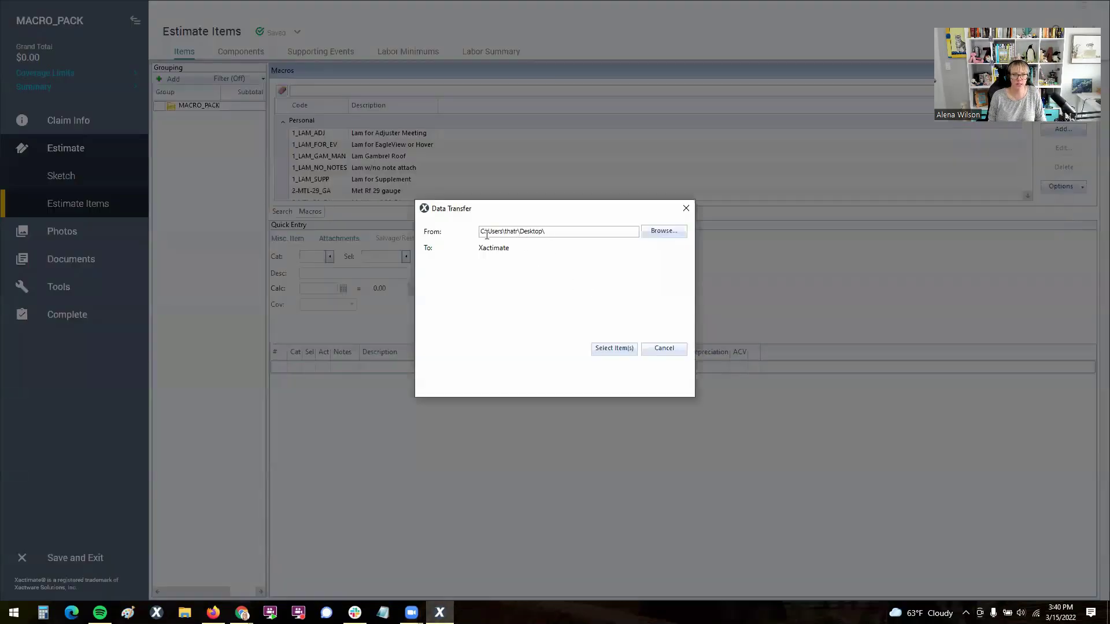
{"action": "left_click", "coordinate": [532, 235]}
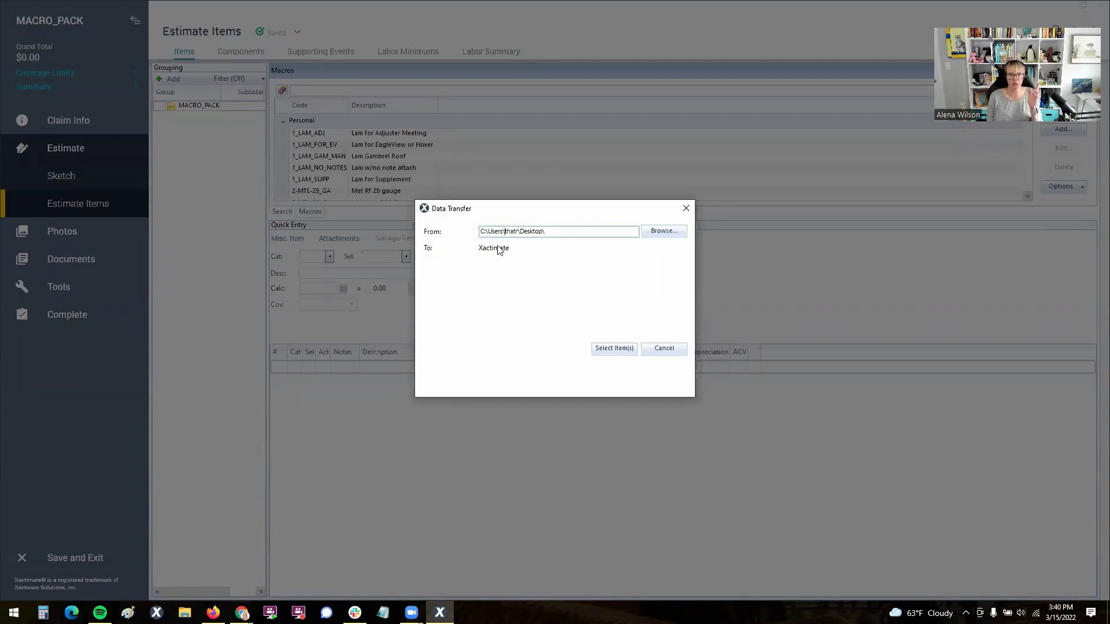
- Cancel the import Data Transfer, reopen it for exporting macros, then cancel again
{"action": "left_click", "coordinate": [664, 348]}
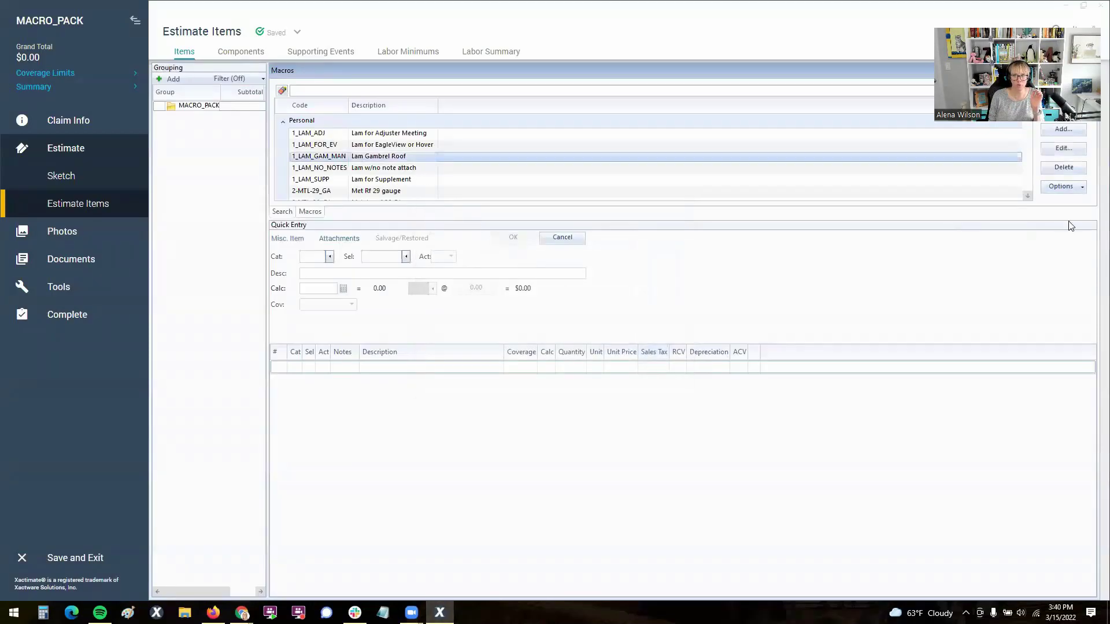
{"action": "left_click", "coordinate": [1073, 189]}
{"action": "left_click", "coordinate": [1072, 219]}
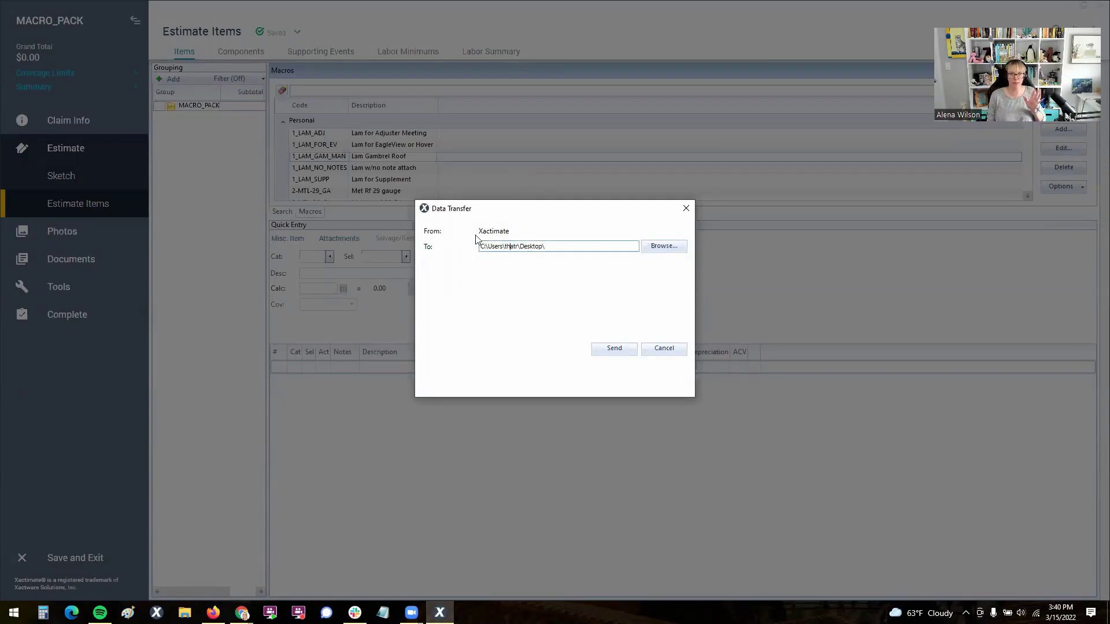
{"action": "left_click", "coordinate": [663, 348]}
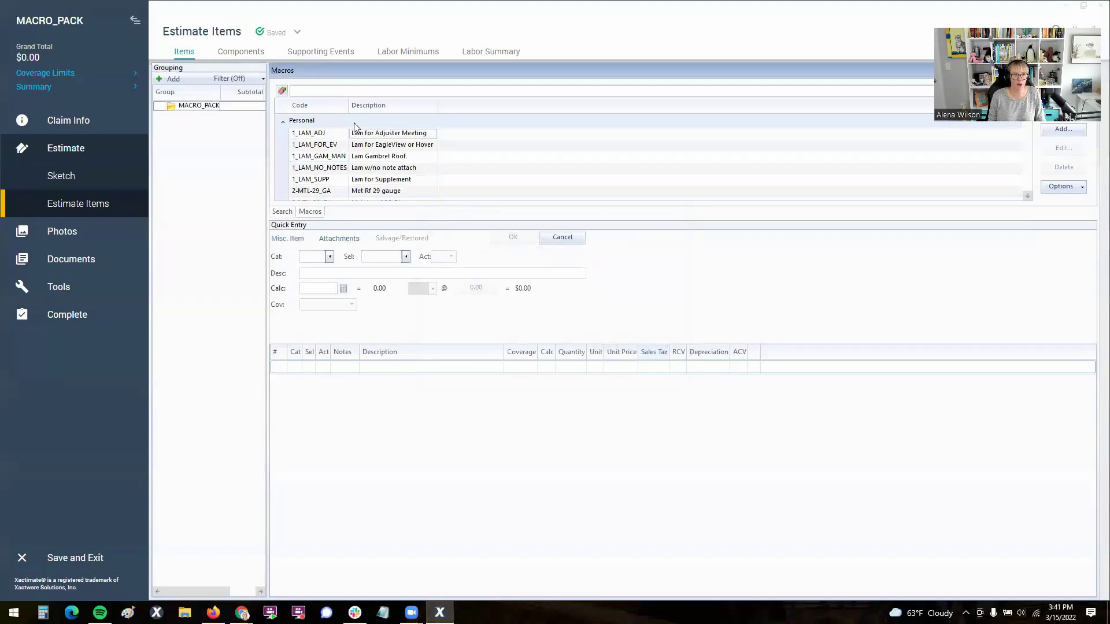
- Select the 1_LAM_FOR_EV macro, open Data Transfer to export it, then cancel
{"action": "left_click", "coordinate": [329, 92]}
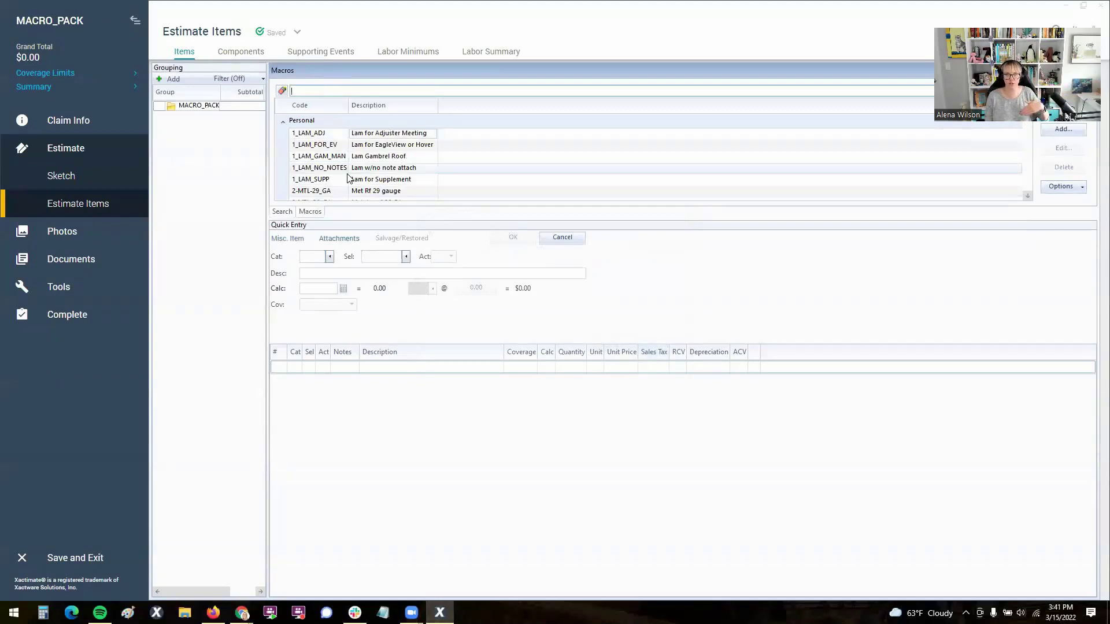
{"action": "left_click", "coordinate": [339, 147]}
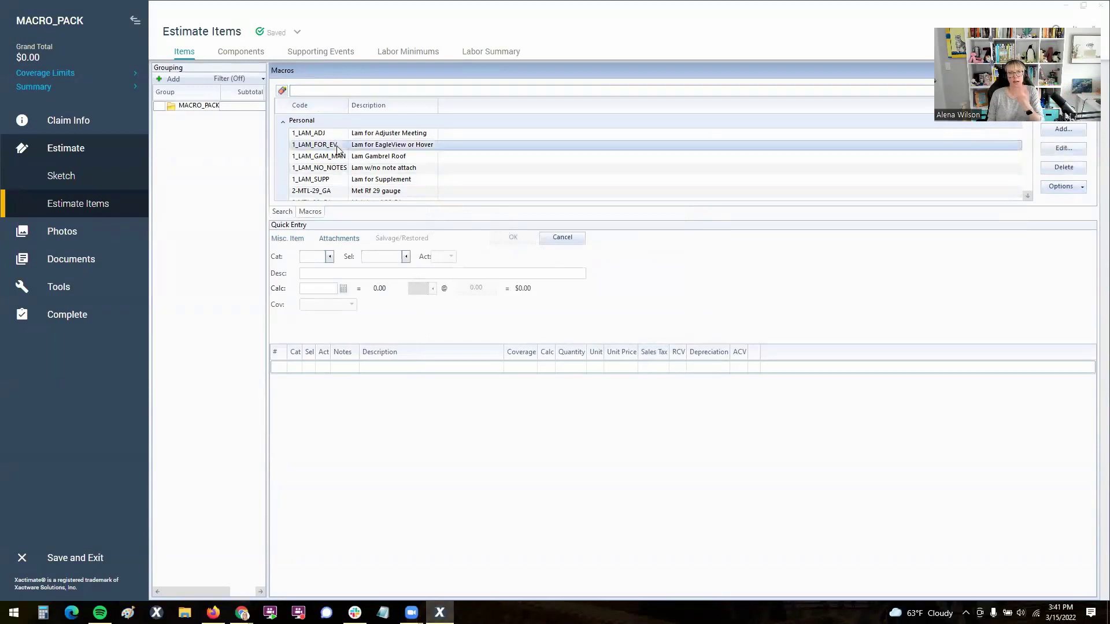
{"action": "left_click", "coordinate": [334, 93]}
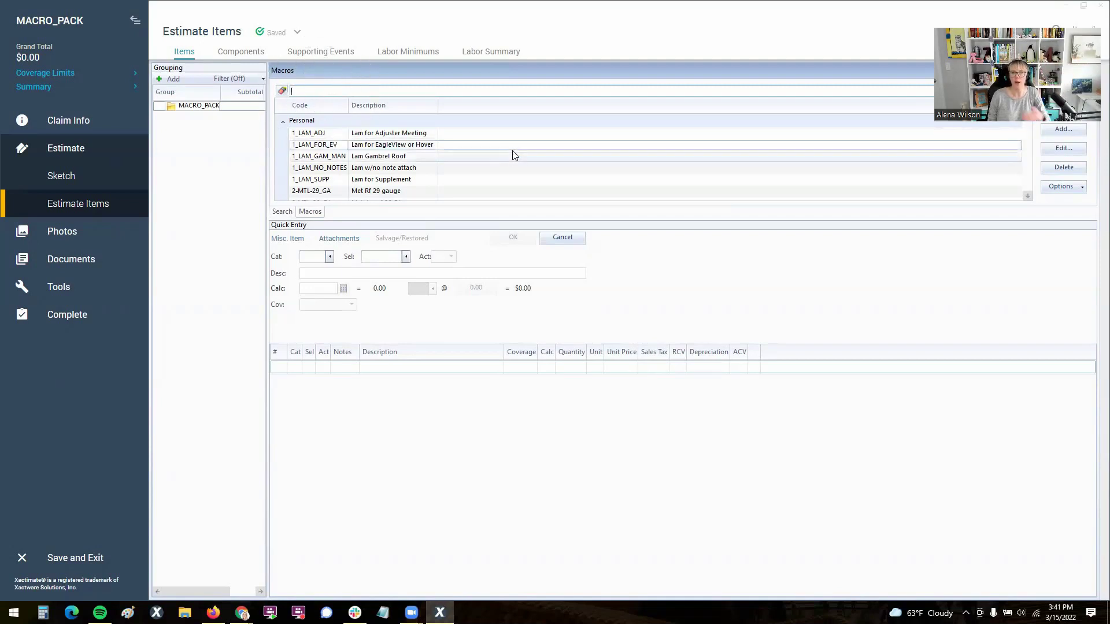
{"action": "left_click", "coordinate": [1067, 193]}
{"action": "left_click", "coordinate": [1063, 215]}
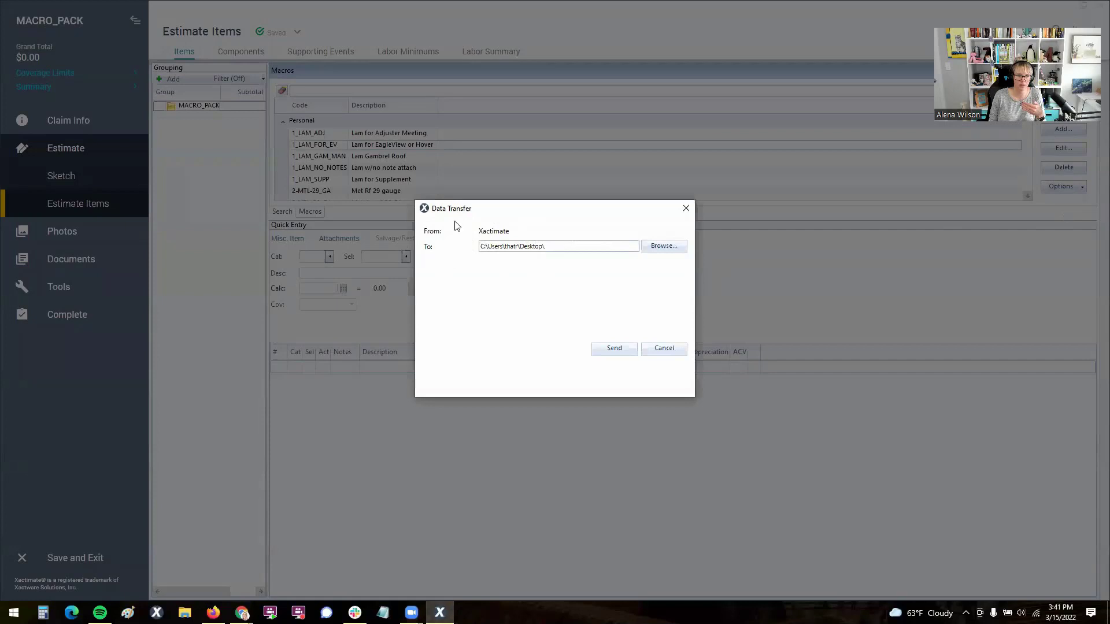
{"action": "left_click", "coordinate": [666, 351]}
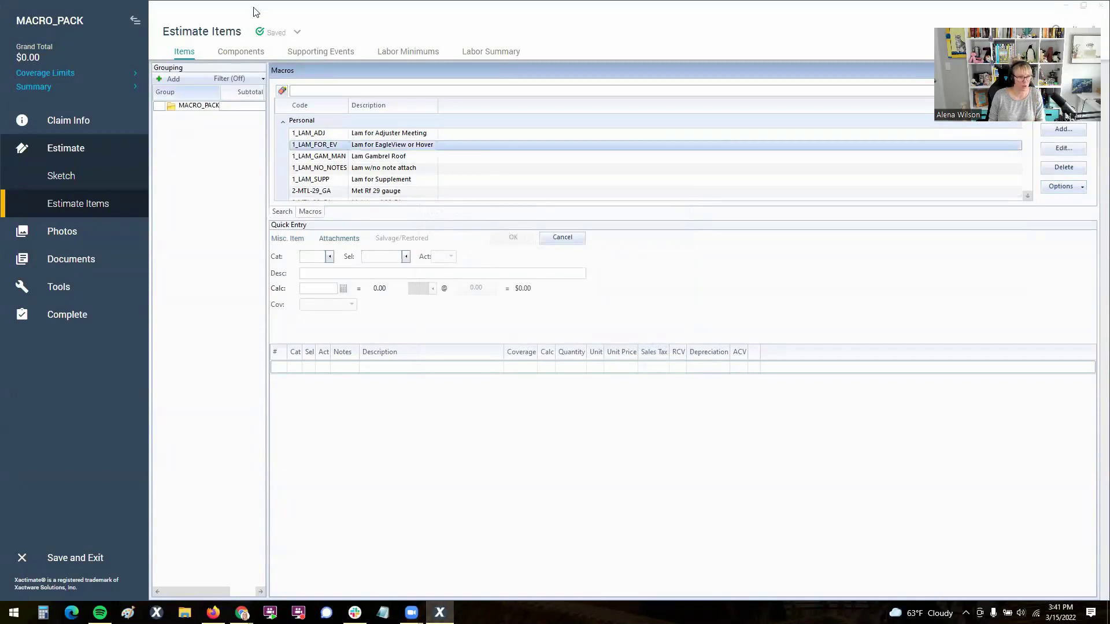
- Filter the macros by 'hh', open Data Transfer, and cancel it
{"action": "left_click", "coordinate": [308, 92]}
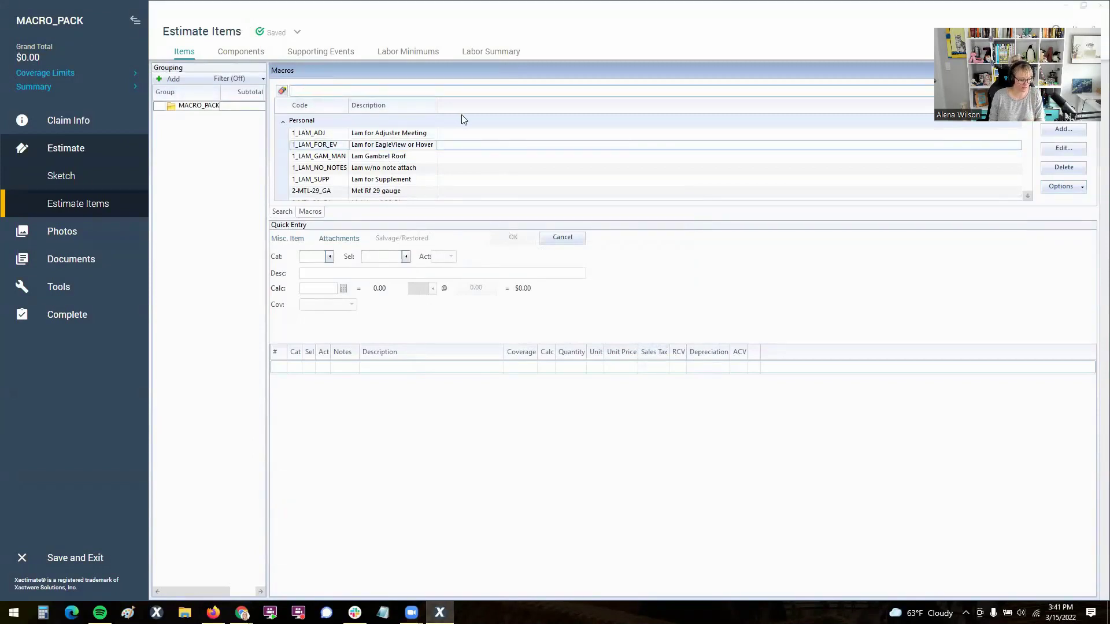
{"action": "type", "text": "hh"}
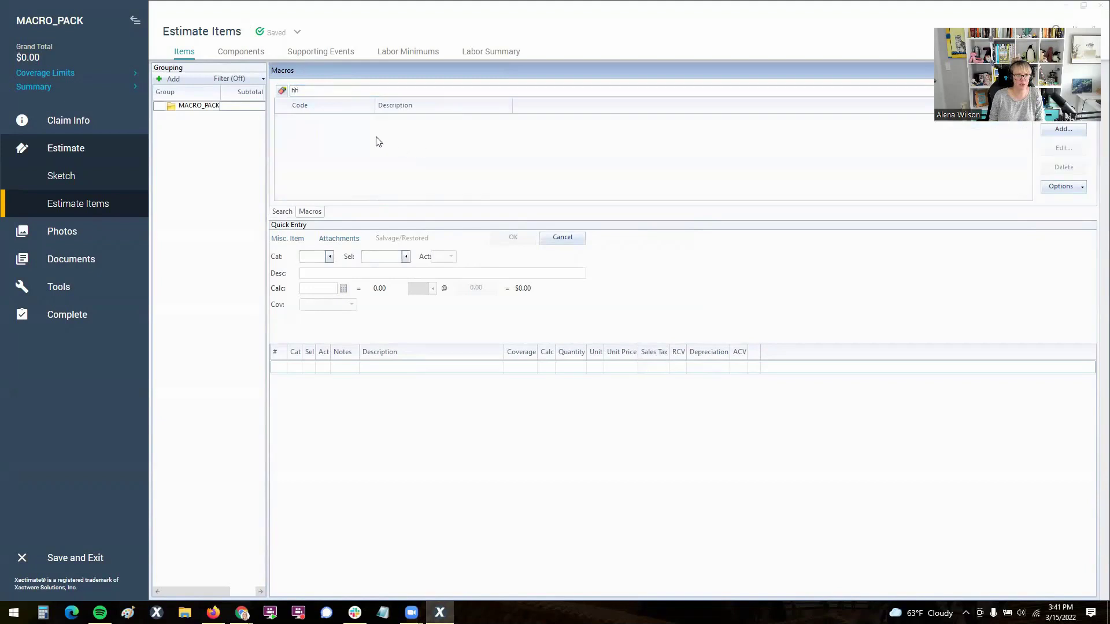
{"action": "left_click", "coordinate": [1058, 187]}
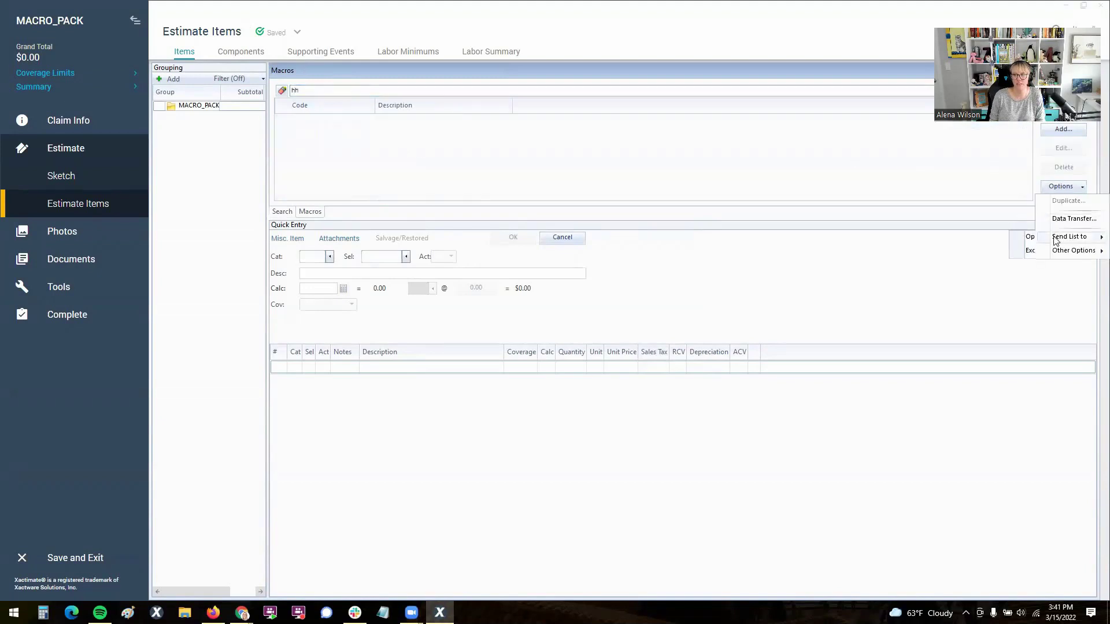
{"action": "left_click", "coordinate": [1058, 220]}
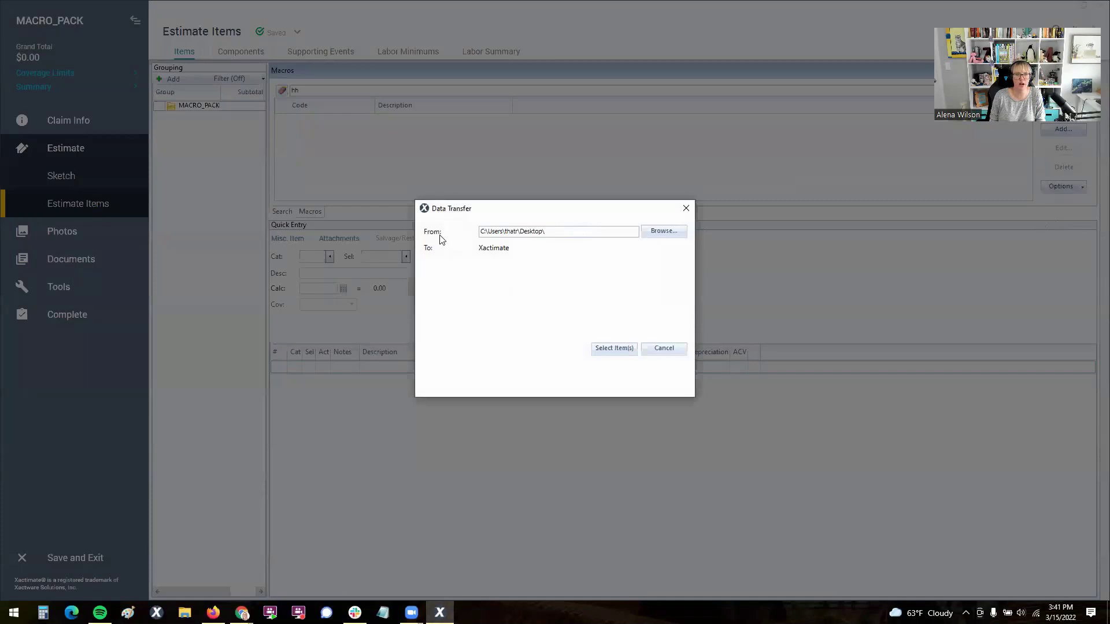
{"action": "left_click", "coordinate": [659, 349]}
- Clear the macro filter, select 1_LAM_FOR_EV, open an export Data Transfer, then cancel
{"action": "left_click", "coordinate": [284, 92]}
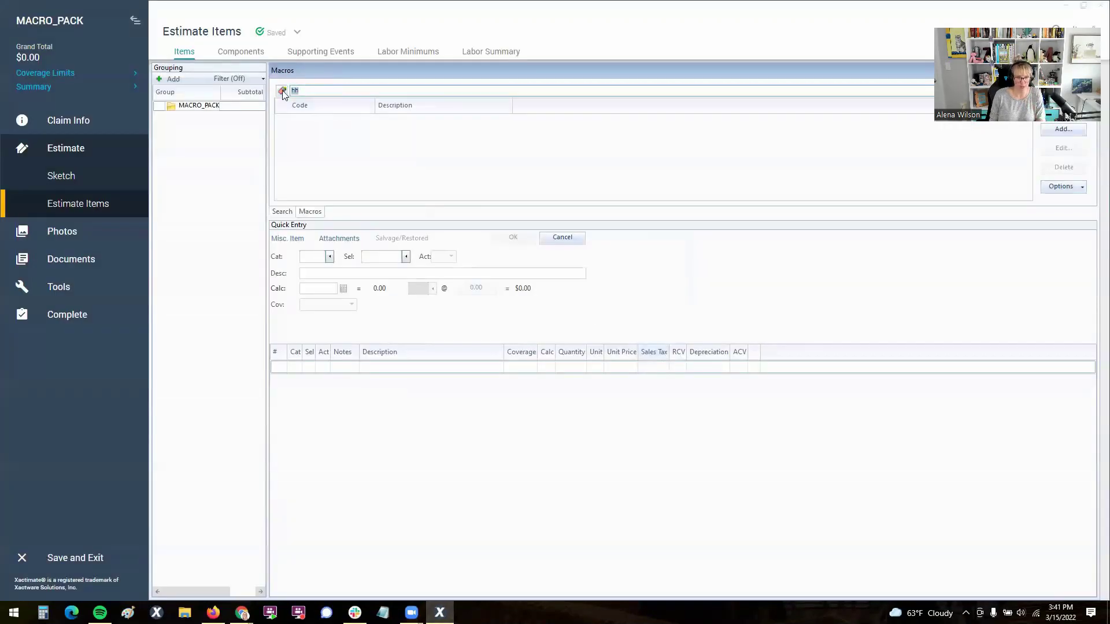
{"action": "left_click", "coordinate": [282, 91]}
{"action": "left_click", "coordinate": [301, 144]}
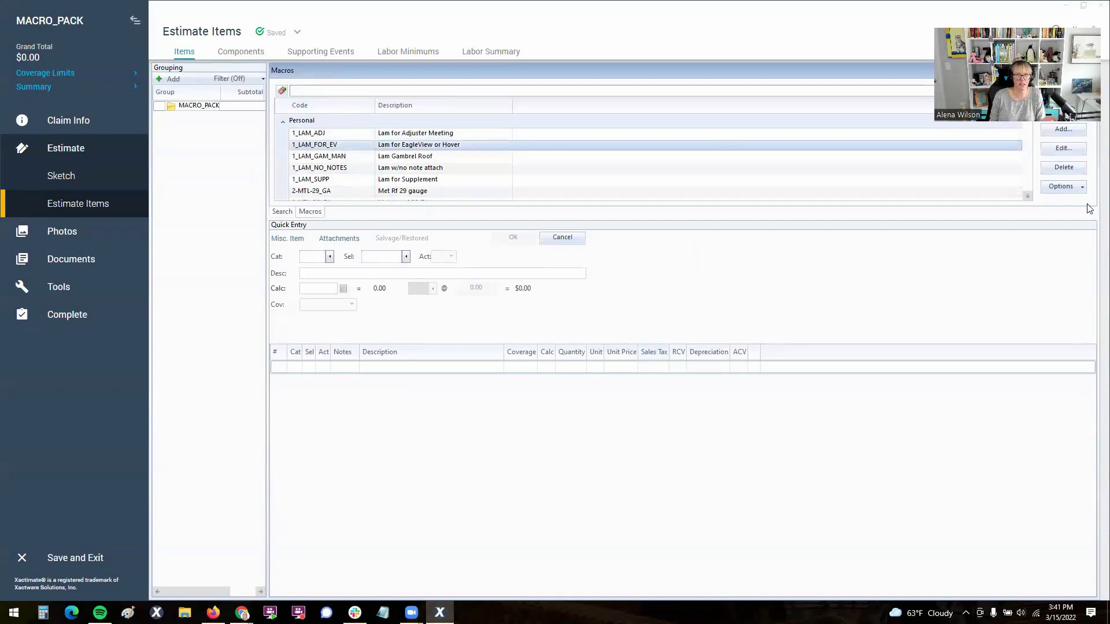
{"action": "left_click", "coordinate": [1072, 189]}
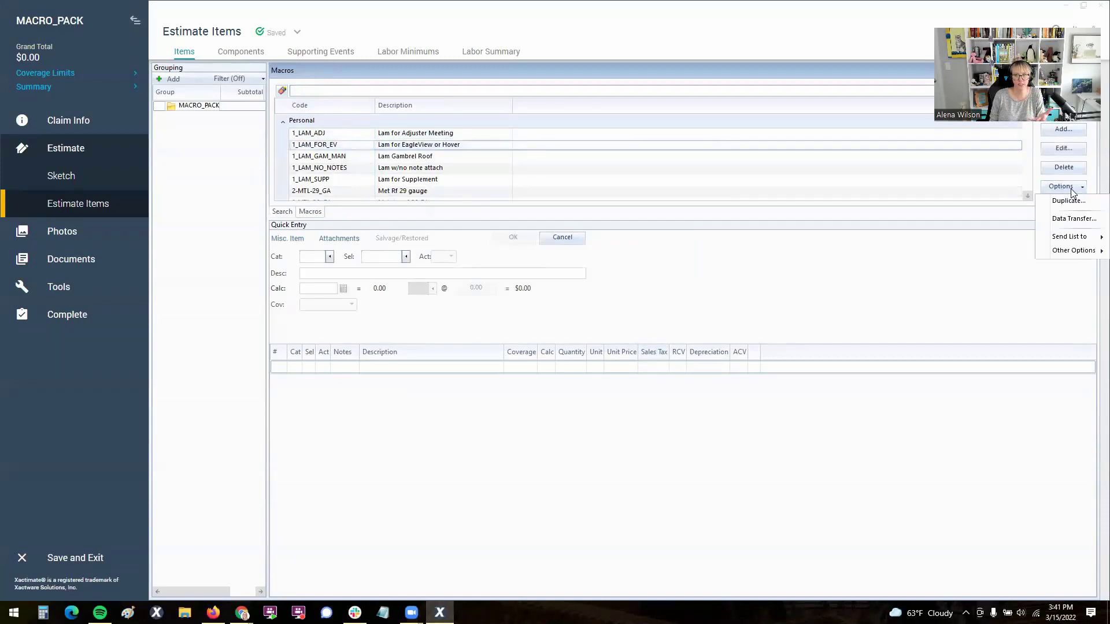
{"action": "left_click", "coordinate": [1071, 219]}
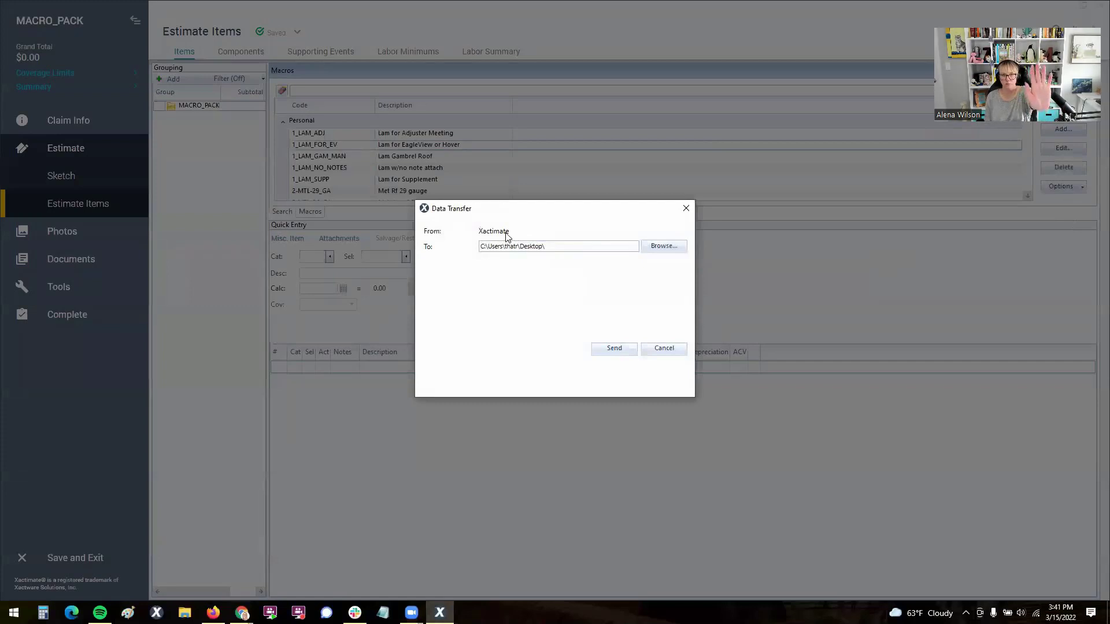
{"action": "left_click", "coordinate": [670, 349]}
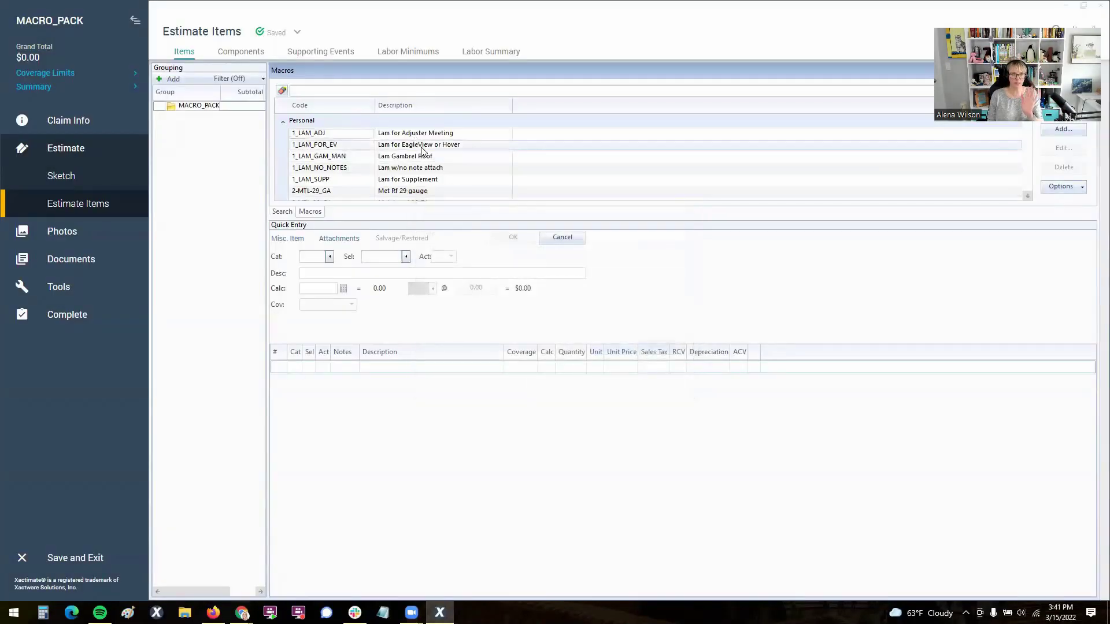
- Filter the macros by 'zzz' and open the import Data Transfer from the Desktop
{"action": "left_click", "coordinate": [320, 91]}
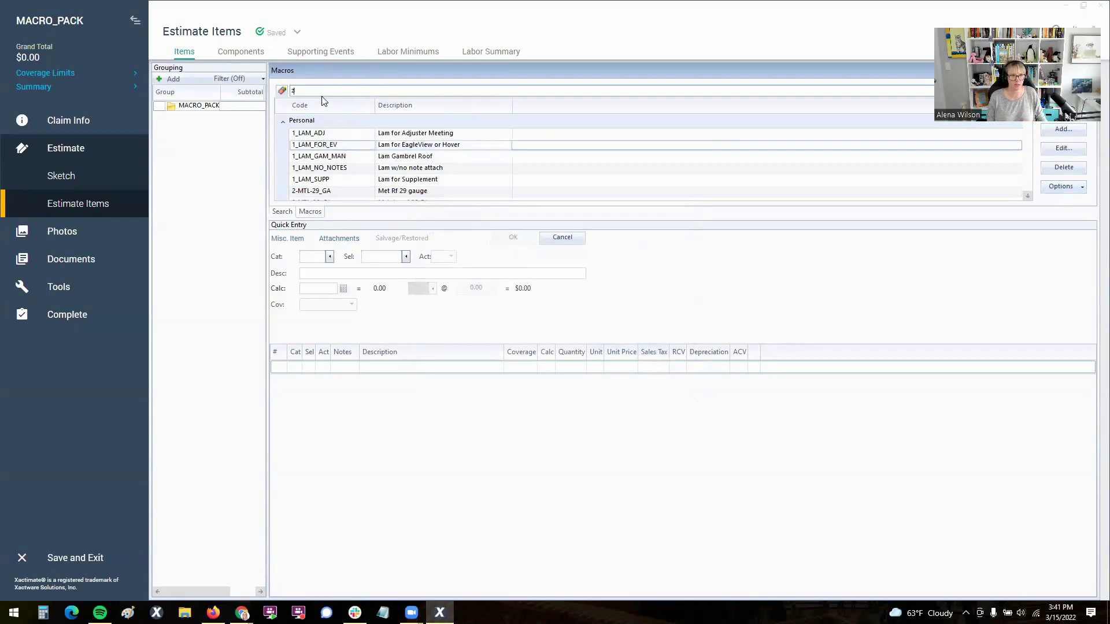
{"action": "type", "text": "zzz"}
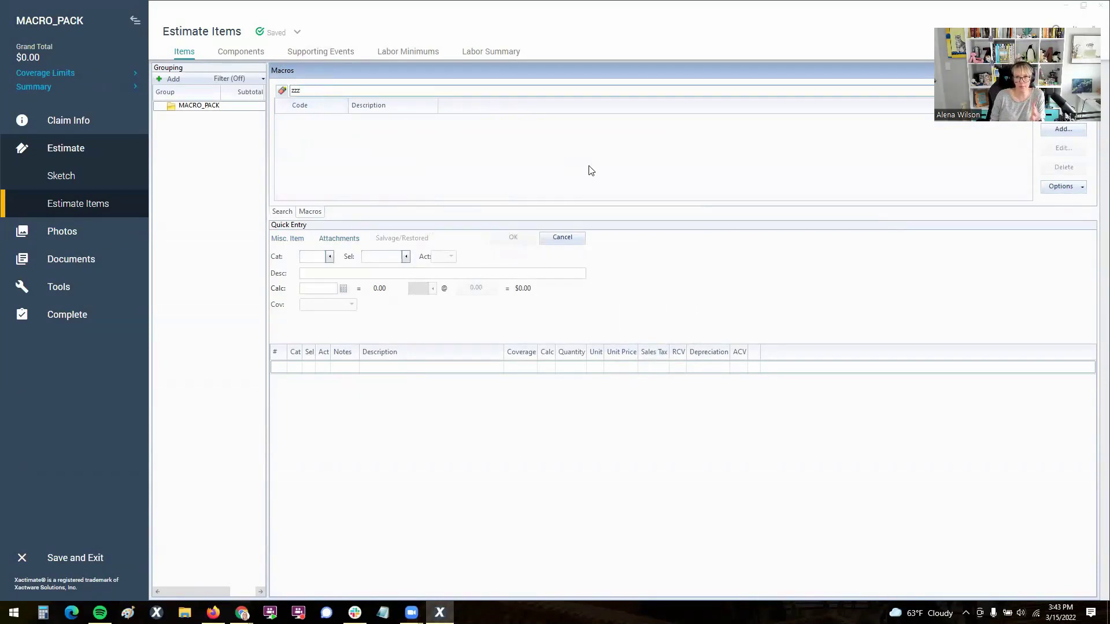
{"action": "left_click", "coordinate": [1052, 189]}
{"action": "left_click", "coordinate": [1055, 220]}
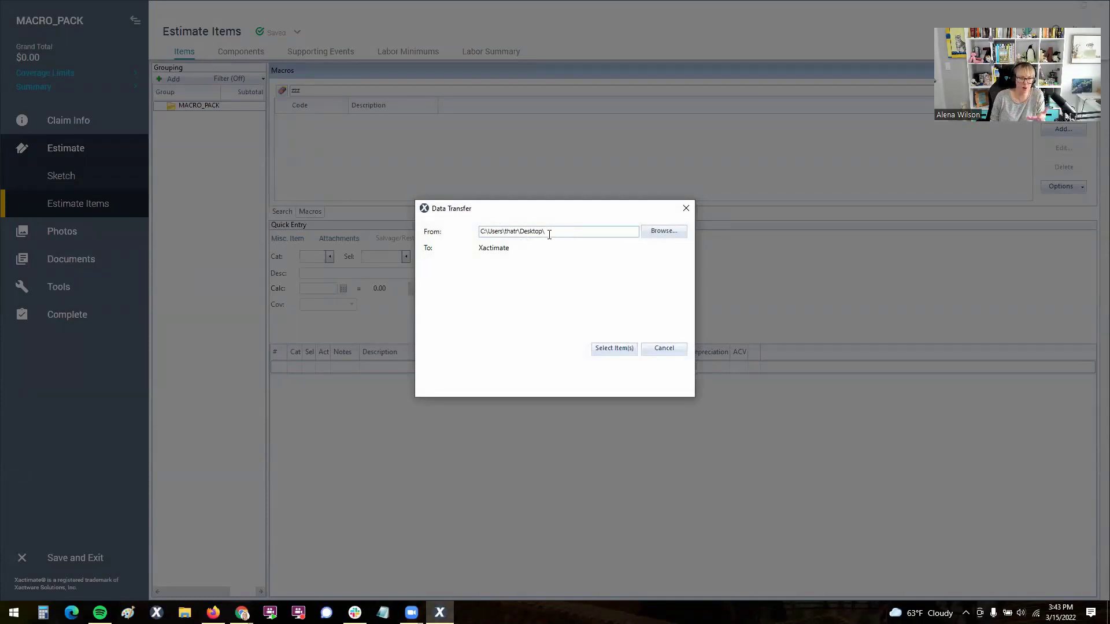
- Import 1_LAM_ADJ from the Desktop, overwriting the existing macro, and reopen MACRO_PACK
{"action": "left_click", "coordinate": [614, 348]}
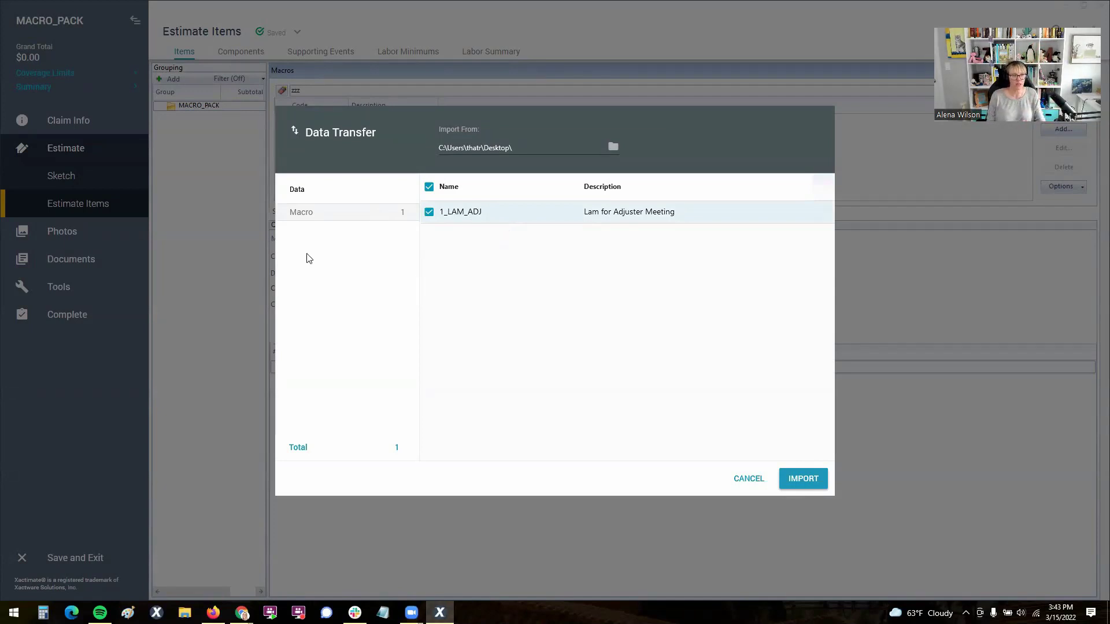
{"action": "left_click", "coordinate": [309, 234]}
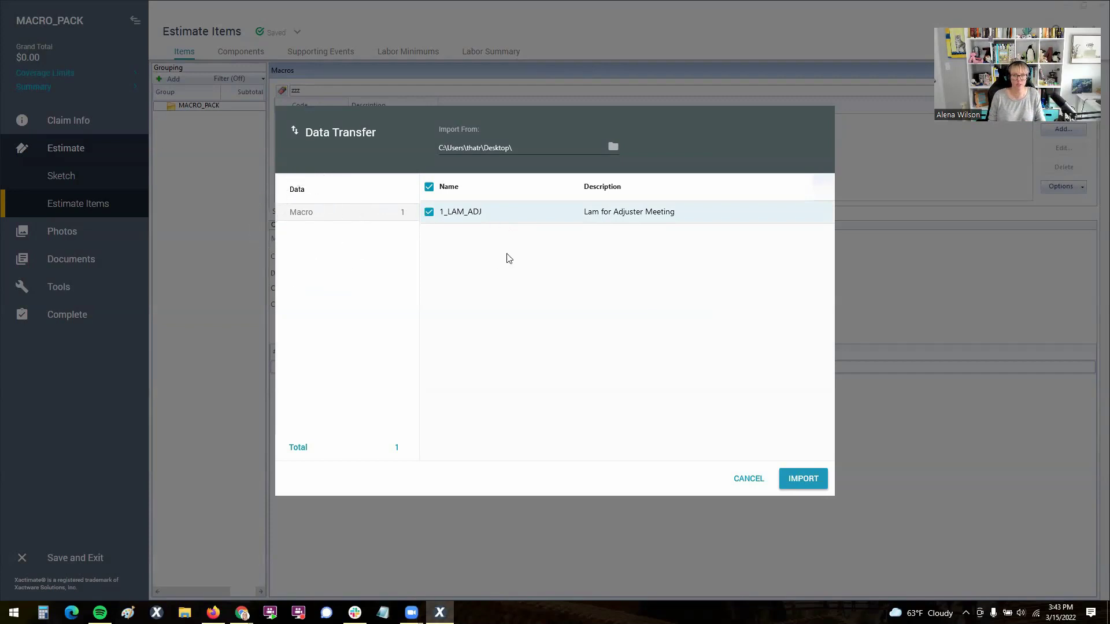
{"action": "left_click", "coordinate": [804, 480]}
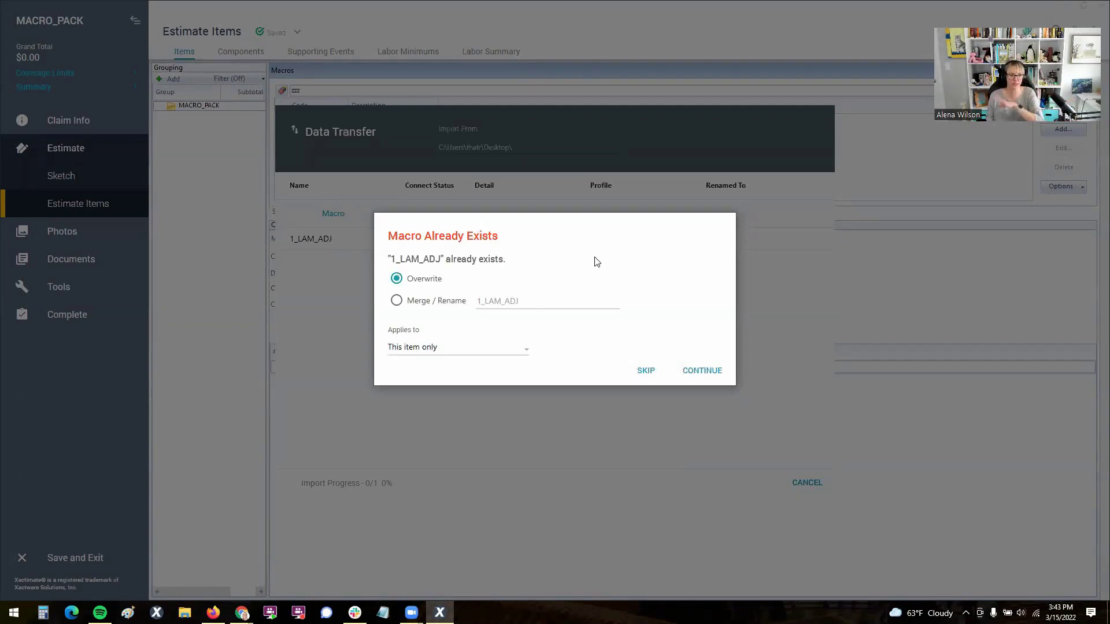
{"action": "left_click", "coordinate": [700, 371]}
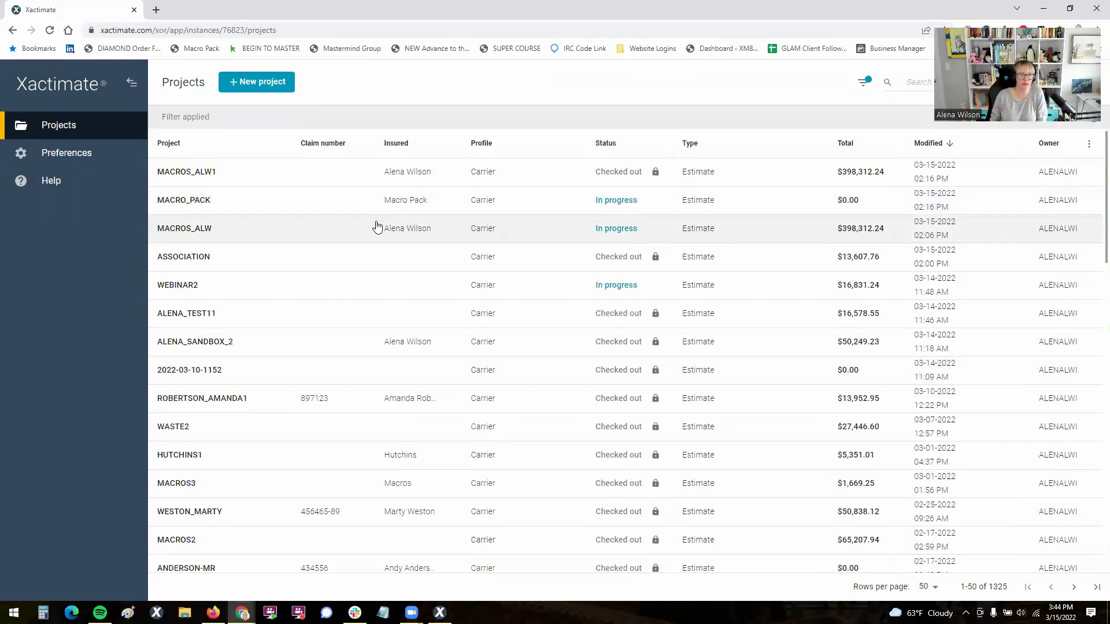
{"action": "double_click", "coordinate": [265, 199]}
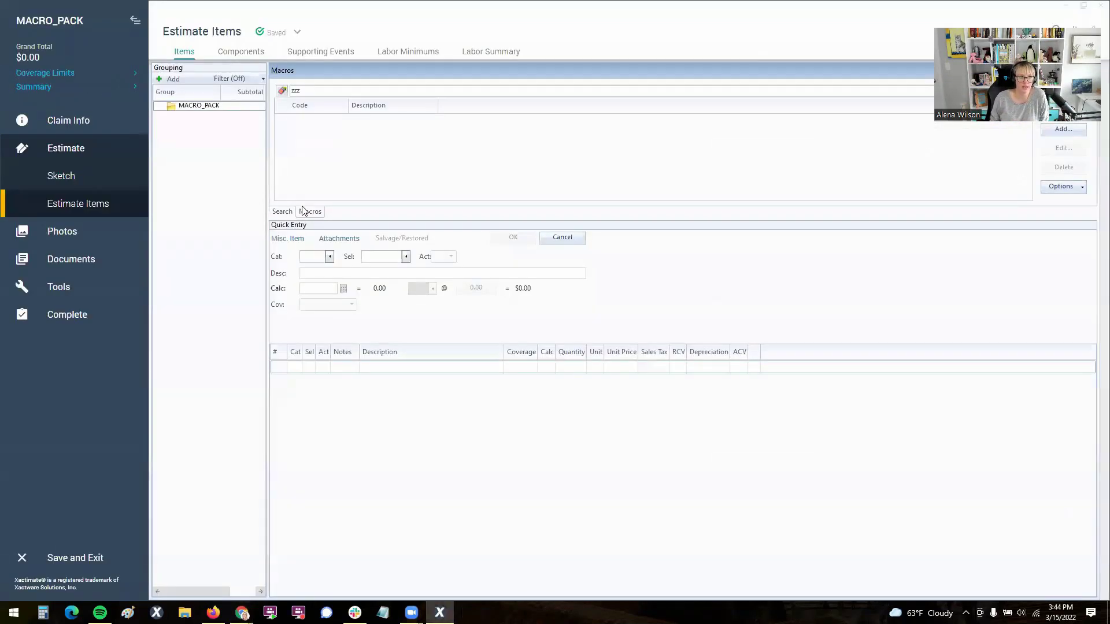
- Clear the macro filter and select the imported 1_LAM_ADJ in Personal macros
{"action": "left_click", "coordinate": [282, 91]}
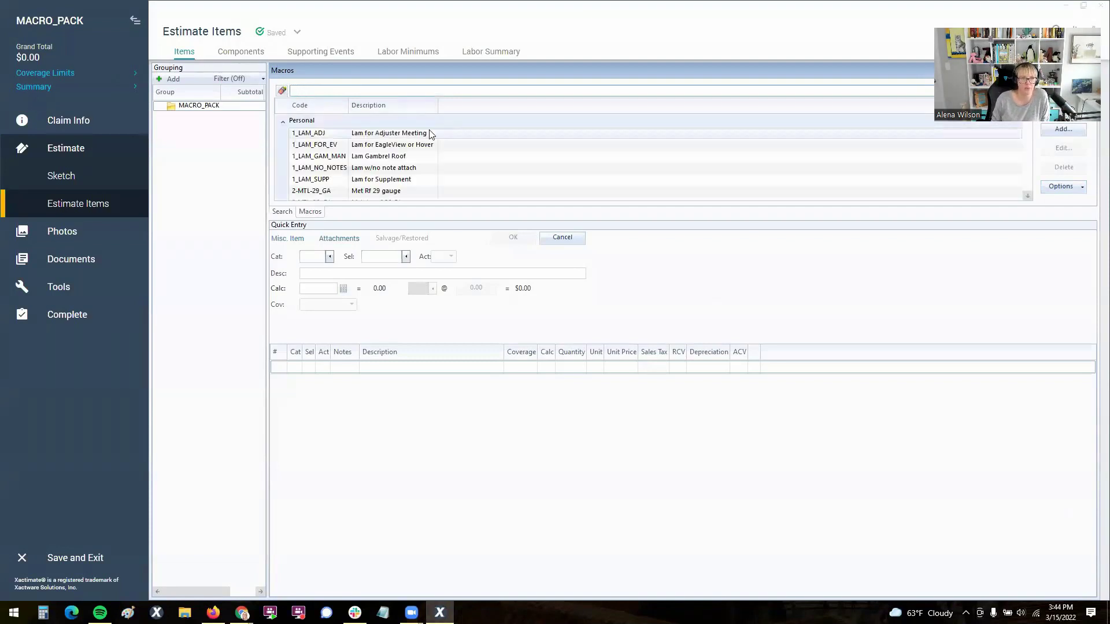
{"action": "left_click", "coordinate": [431, 133]}
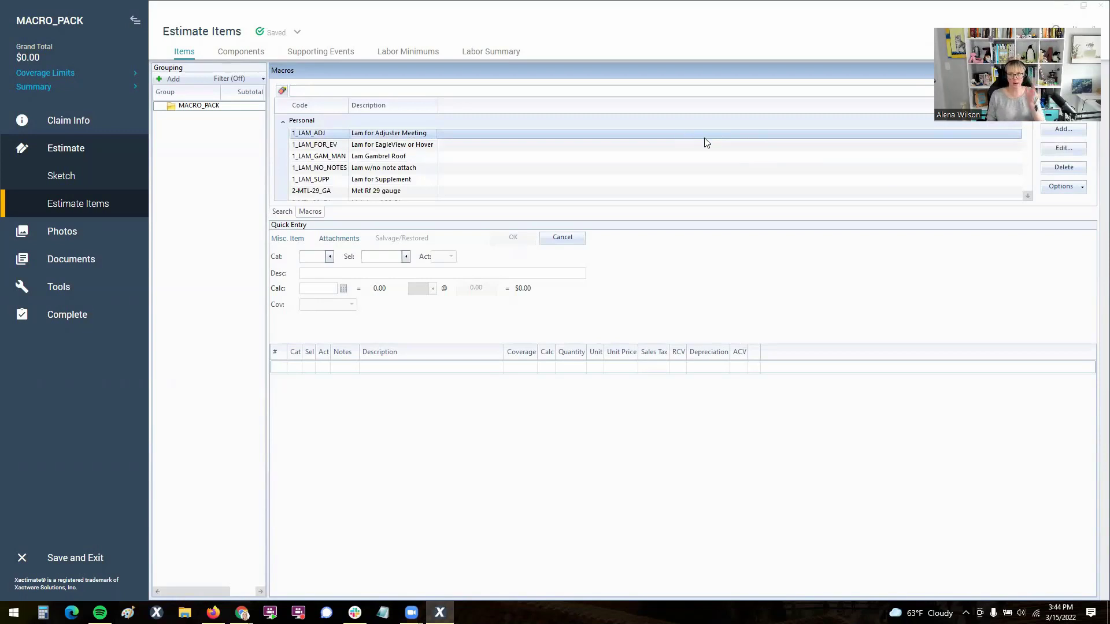
{"action": "left_click", "coordinate": [1063, 190]}
{"action": "left_click", "coordinate": [430, 133]}
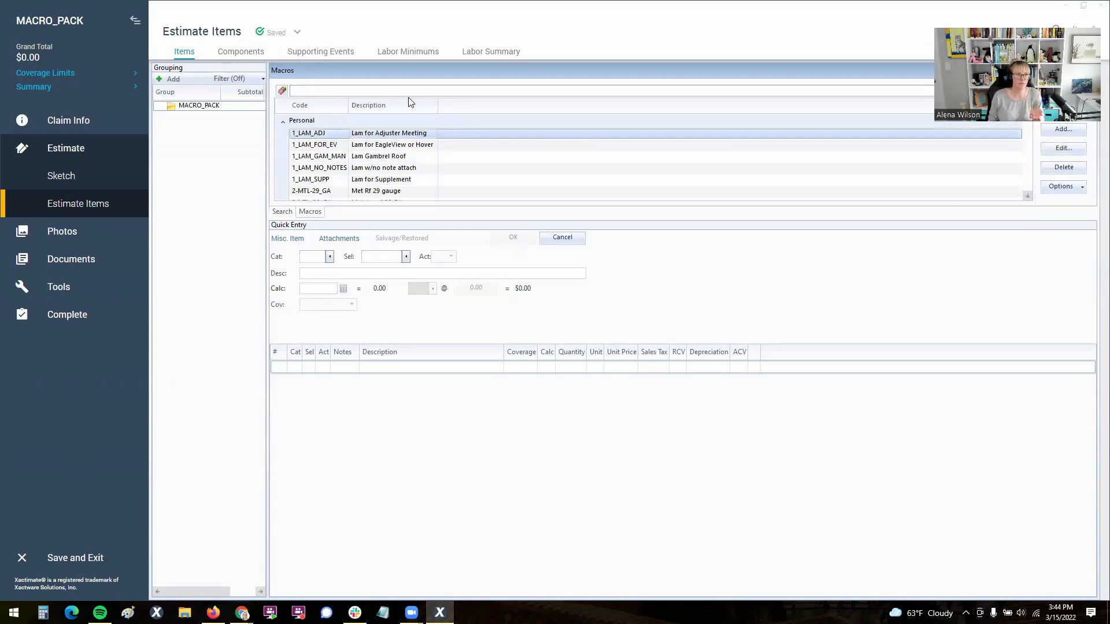
- Filter the macros by 'aaa' and open the import Data Transfer from the Desktop
{"action": "left_click", "coordinate": [410, 92]}
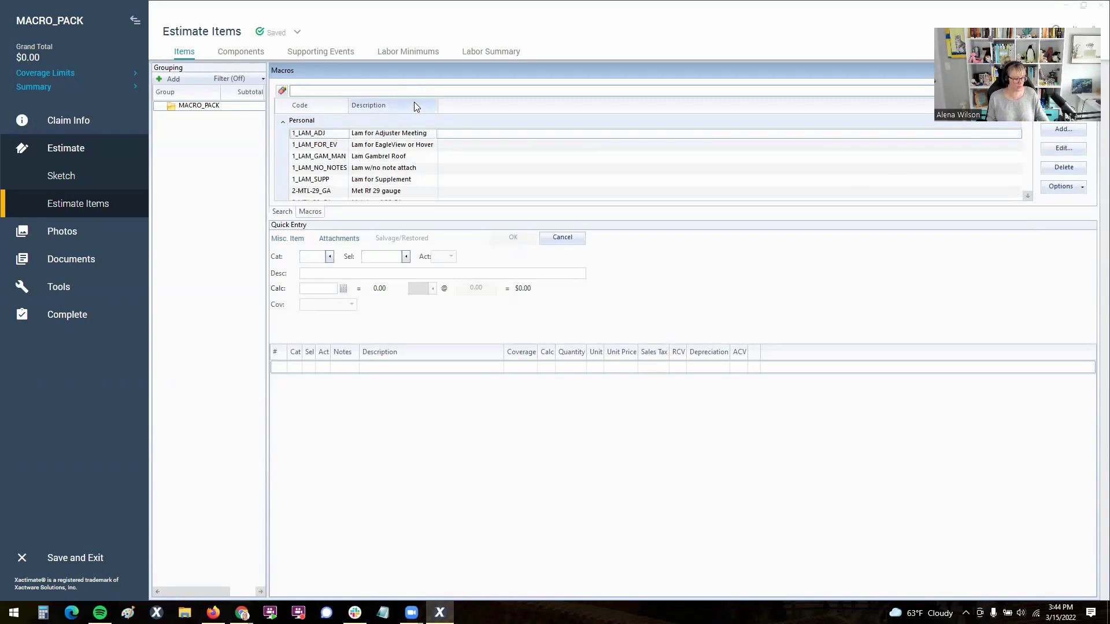
{"action": "type", "text": "aaa"}
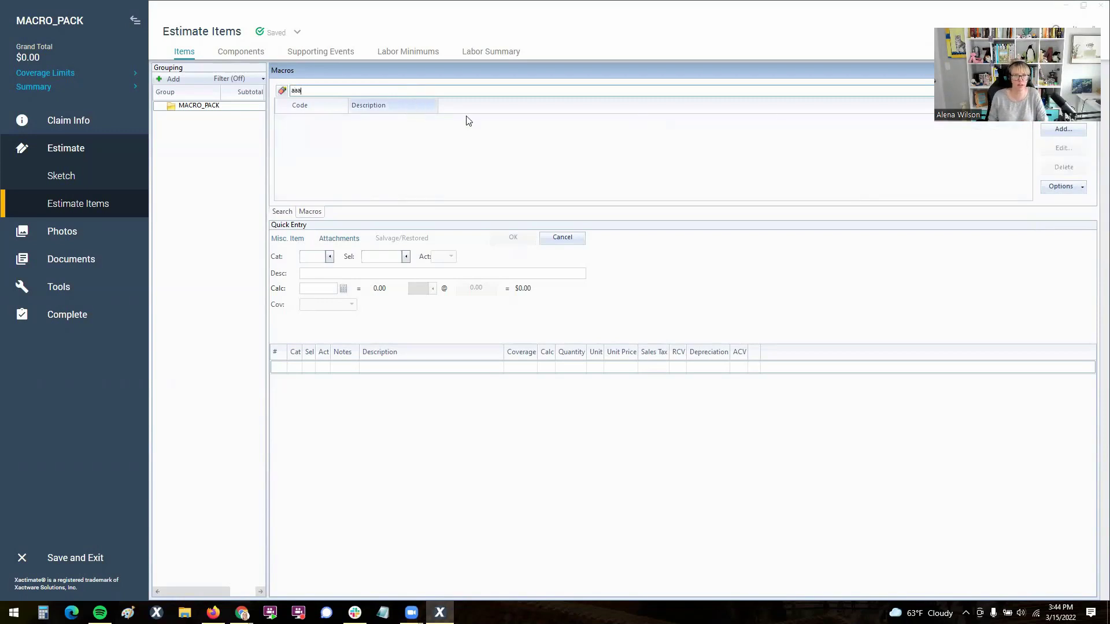
{"action": "left_click", "coordinate": [1064, 187]}
{"action": "left_click", "coordinate": [1077, 216]}
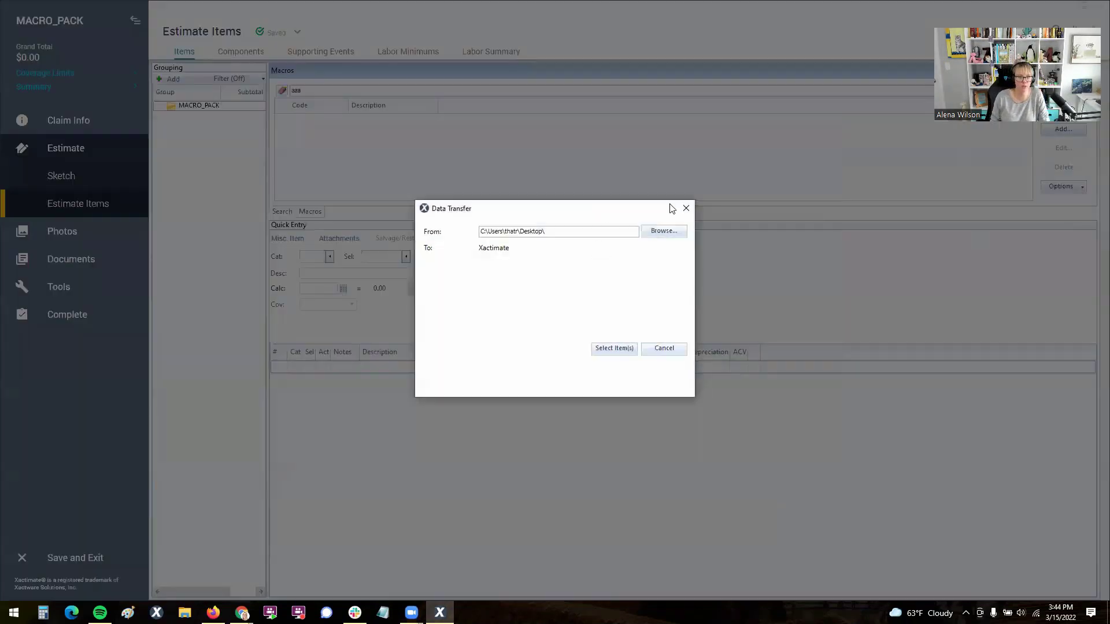